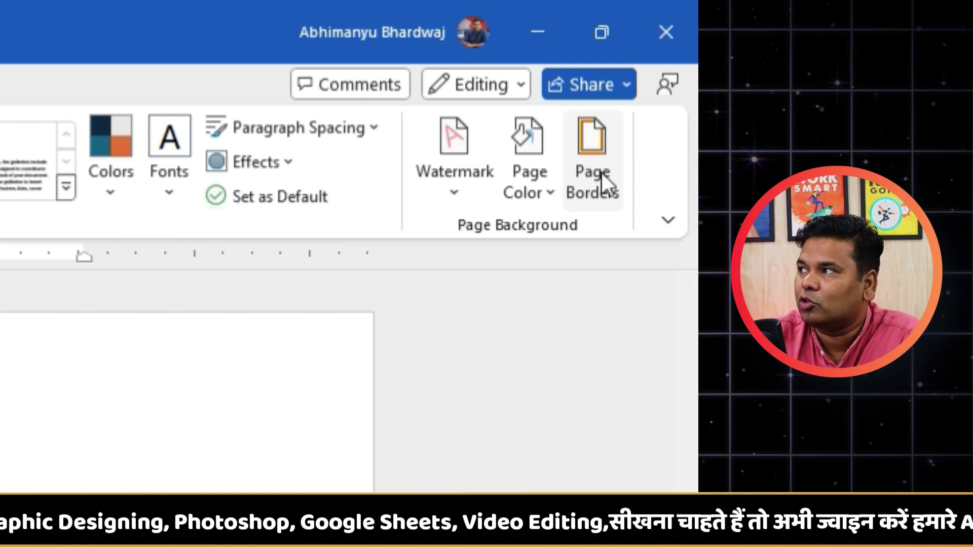
Apply a 3-D page border with the diagonally striped 3 pt line style to the whole document
{"action": "left_click", "coordinate": [588, 147]}
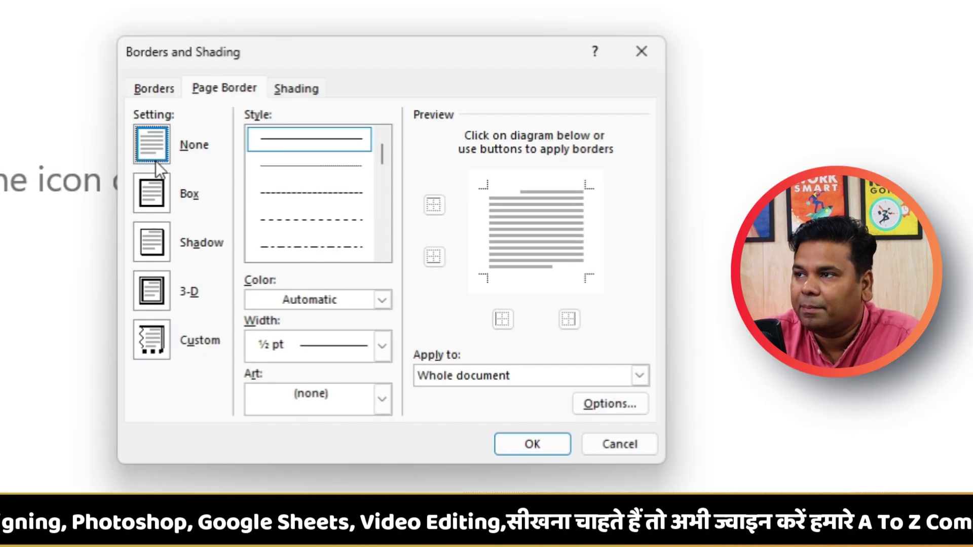
{"action": "left_click", "coordinate": [157, 195]}
{"action": "left_click", "coordinate": [153, 245]}
{"action": "left_click", "coordinate": [154, 293]}
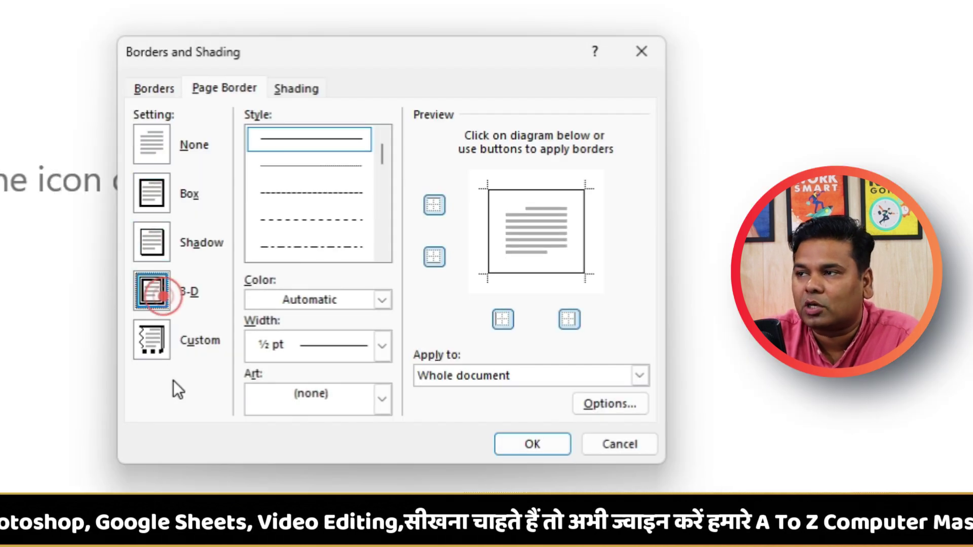
{"action": "left_click_drag", "start_coordinate": [382, 150], "coordinate": [379, 217]}
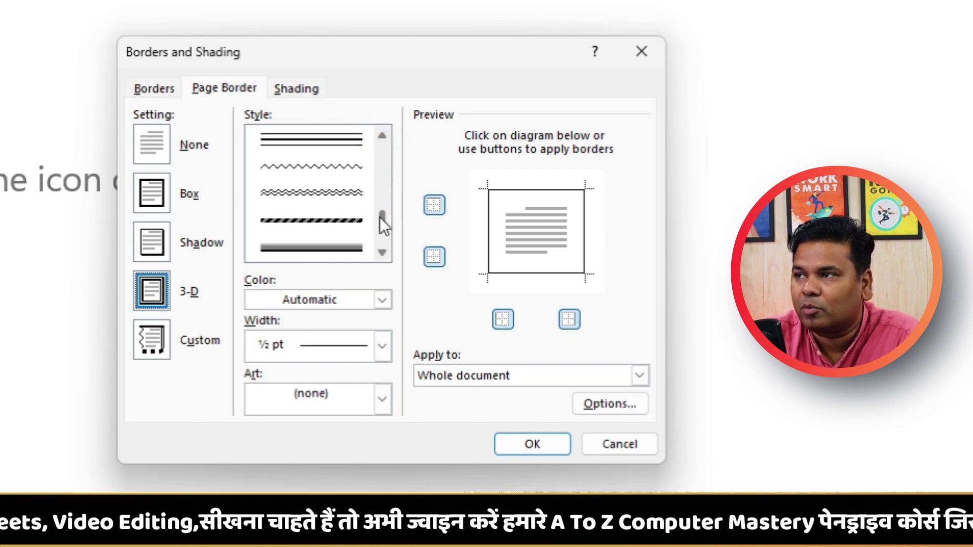
{"action": "left_click", "coordinate": [329, 223]}
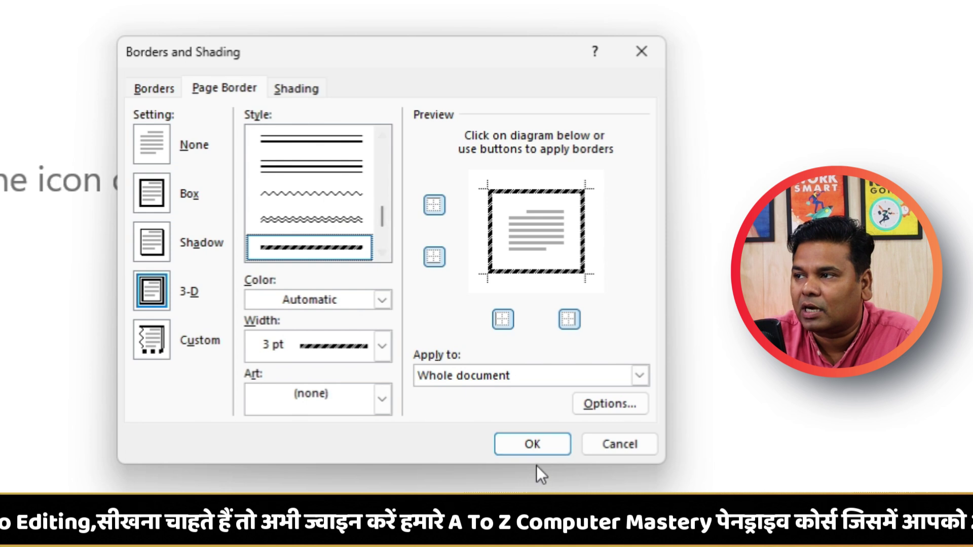
{"action": "left_click", "coordinate": [532, 444]}
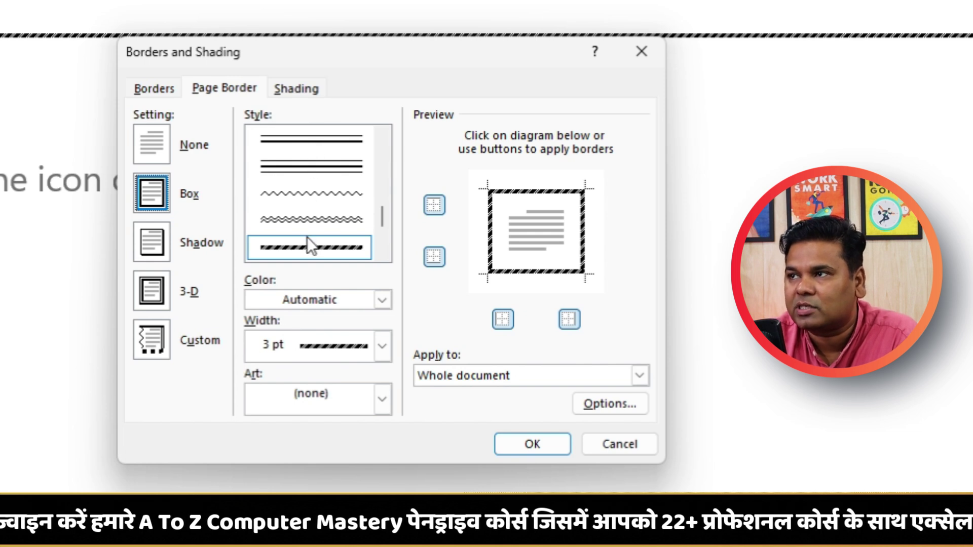
Compare the Shadow, 3-D, Custom and Box settings of the page border and review its colour and width options
{"action": "left_click", "coordinate": [160, 253]}
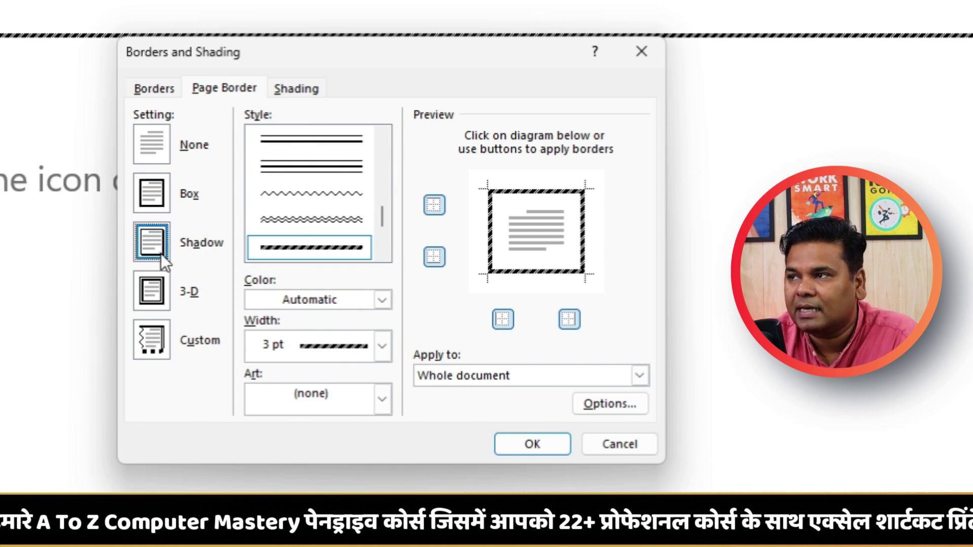
{"action": "left_click", "coordinate": [160, 303]}
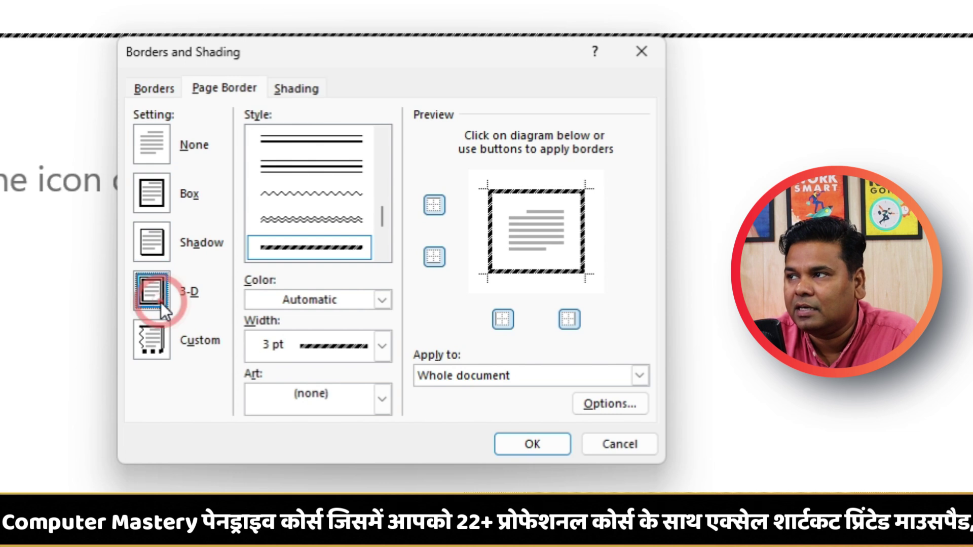
{"action": "left_click", "coordinate": [154, 346]}
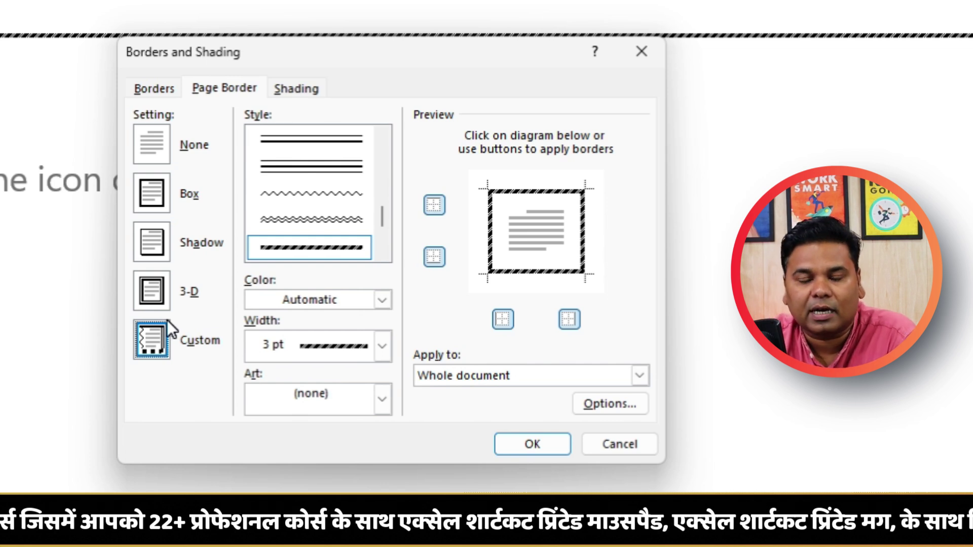
{"action": "left_click", "coordinate": [158, 197]}
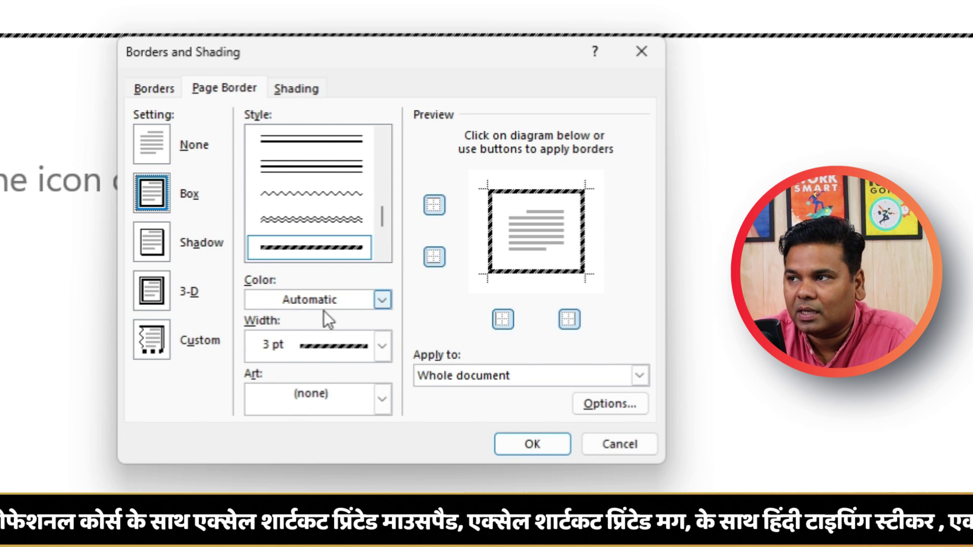
{"action": "left_click", "coordinate": [383, 299]}
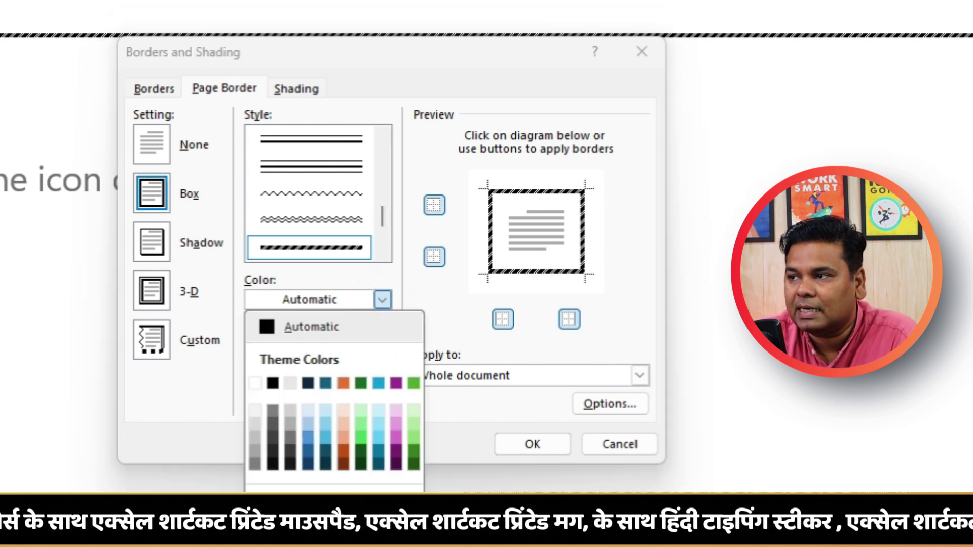
{"action": "left_click", "coordinate": [273, 509]}
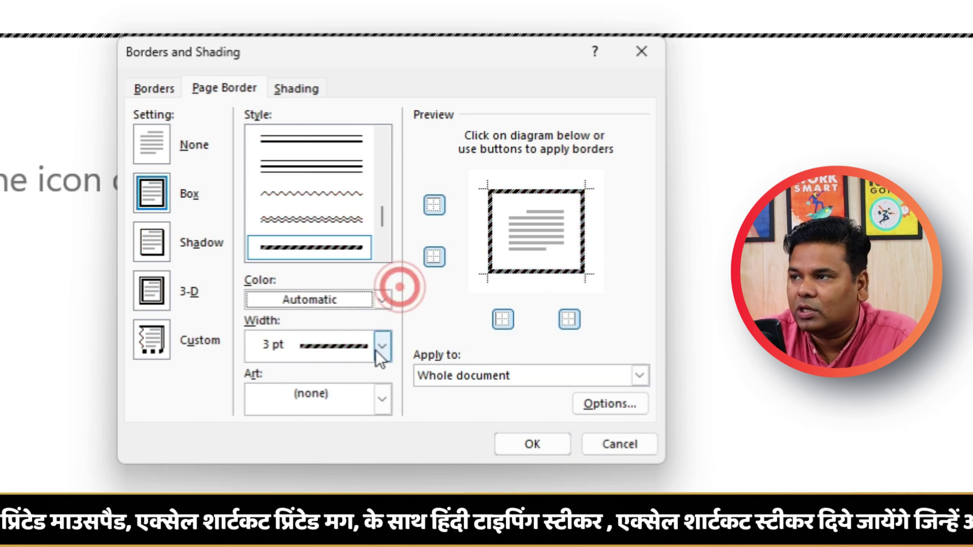
{"action": "left_click", "coordinate": [382, 346]}
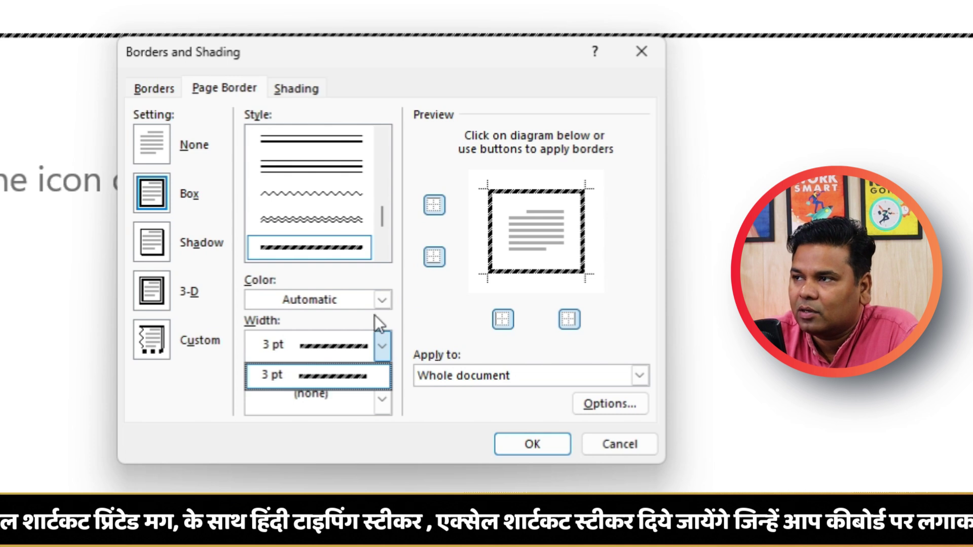
{"action": "left_click", "coordinate": [413, 307]}
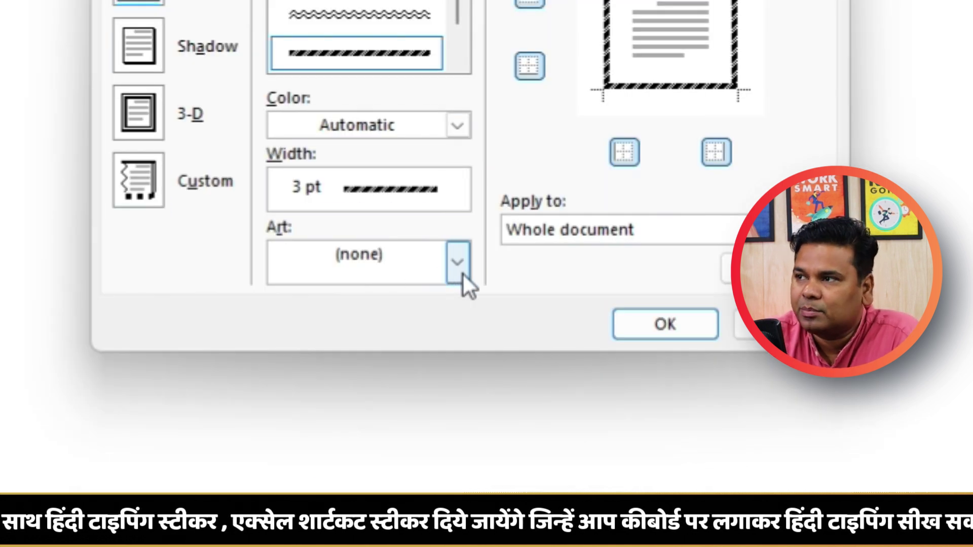
Choose the white flowers on a black band as the page border art
{"action": "left_click", "coordinate": [457, 262]}
{"action": "scroll", "coordinate": [464, 321], "scroll_direction": "down", "scroll_amount": 5}
{"action": "scroll", "coordinate": [467, 333], "scroll_direction": "down", "scroll_amount": 4}
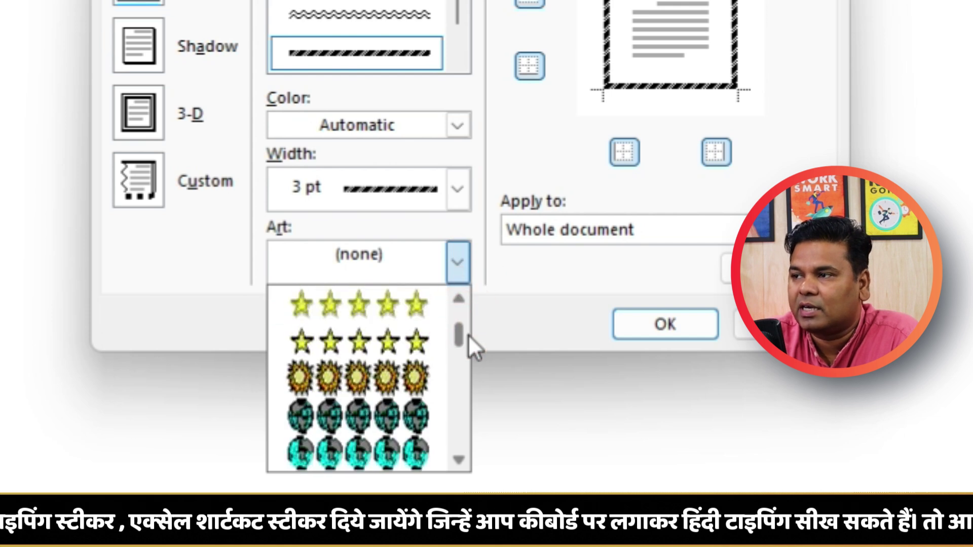
{"action": "scroll", "coordinate": [469, 350], "scroll_direction": "down", "scroll_amount": 6}
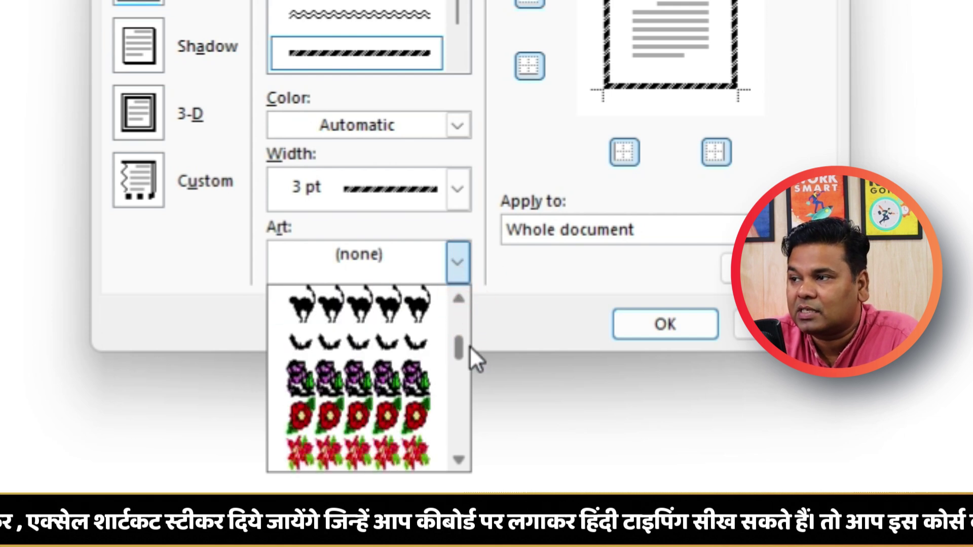
{"action": "scroll", "coordinate": [470, 346], "scroll_direction": "up", "scroll_amount": 5}
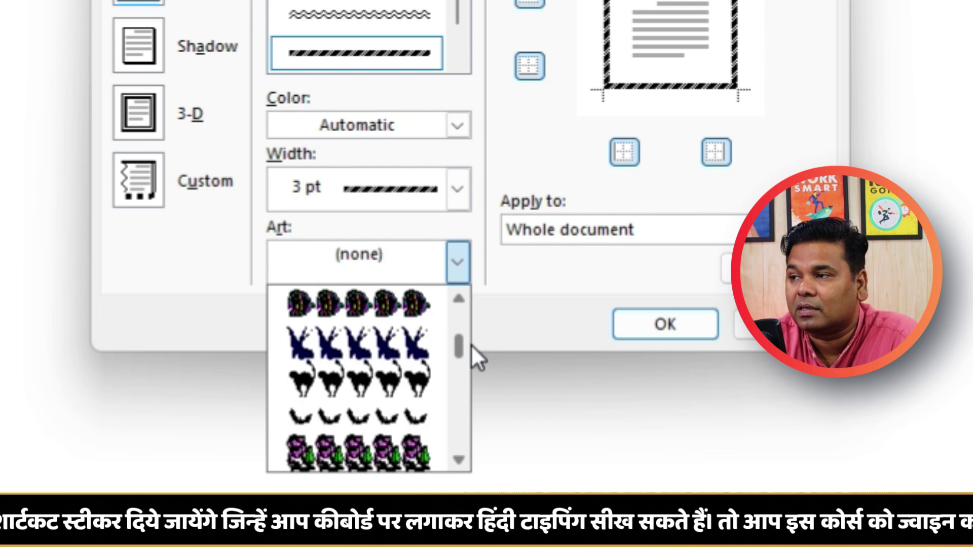
{"action": "scroll", "coordinate": [473, 352], "scroll_direction": "down", "scroll_amount": 4}
{"action": "scroll", "coordinate": [474, 352], "scroll_direction": "down", "scroll_amount": 3}
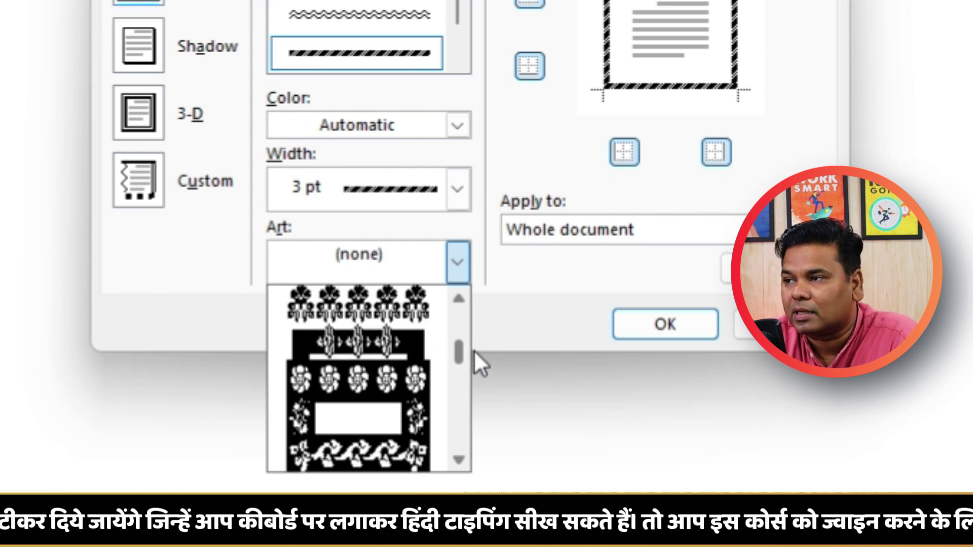
{"action": "left_click", "coordinate": [358, 390]}
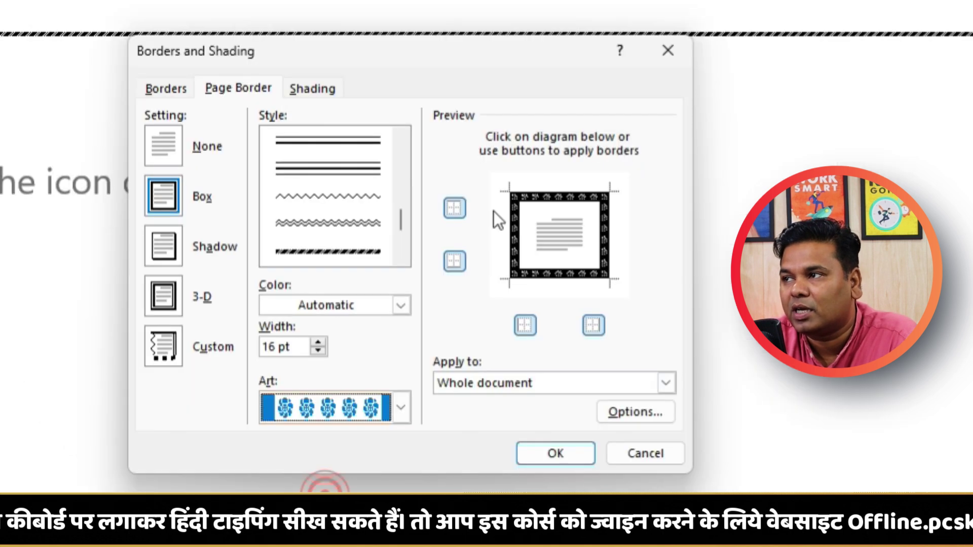
Set the flower art border's width to 25 pt and apply it to the whole document
{"action": "left_click", "coordinate": [318, 342]}
{"action": "left_click", "coordinate": [320, 342]}
{"action": "left_click", "coordinate": [320, 342]}
{"action": "left_click", "coordinate": [320, 342]}
{"action": "left_click", "coordinate": [320, 342]}
{"action": "left_click", "coordinate": [320, 342]}
{"action": "left_click", "coordinate": [320, 342]}
{"action": "left_click", "coordinate": [320, 342]}
{"action": "left_click", "coordinate": [320, 342]}
{"action": "left_click", "coordinate": [529, 452]}
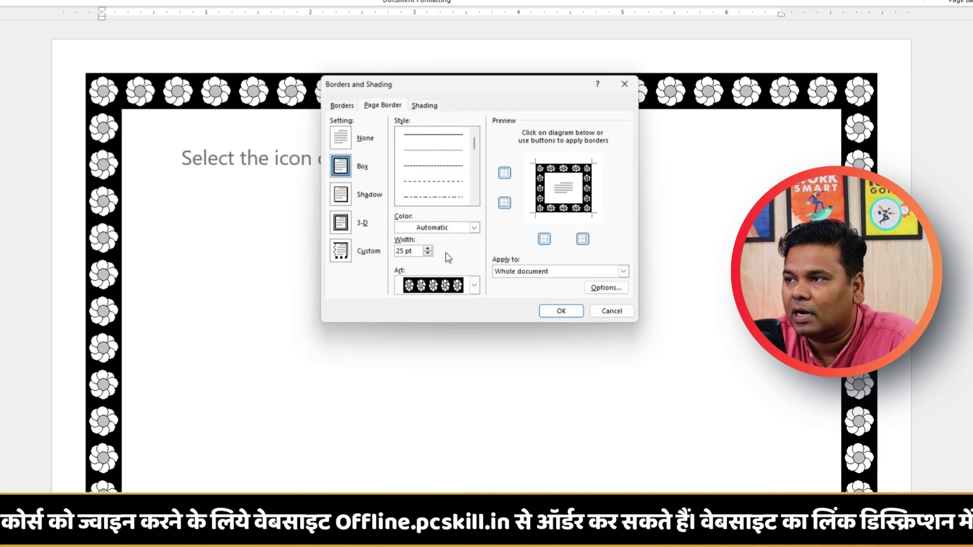
Set the flower page border's width to 21 pt and apply it
{"action": "left_click", "coordinate": [428, 253]}
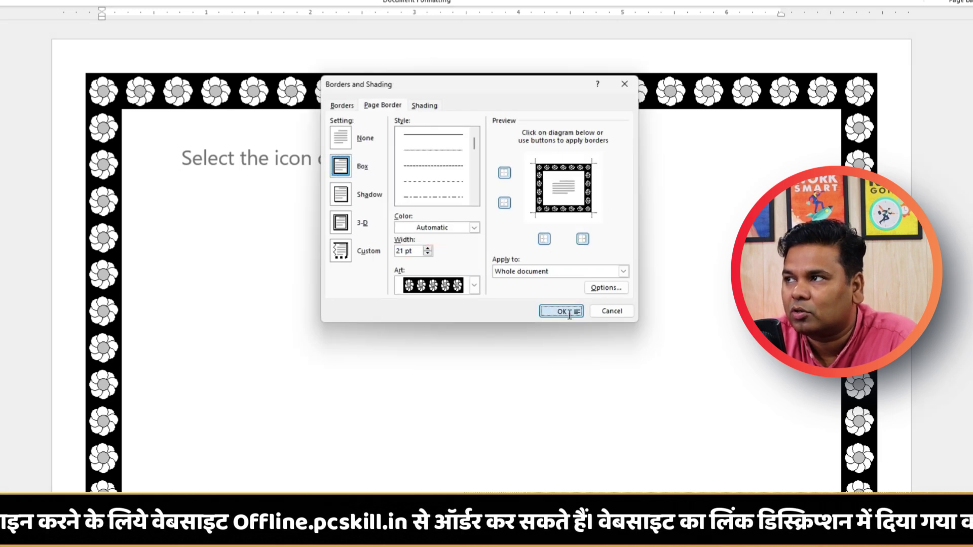
{"action": "left_click", "coordinate": [561, 310]}
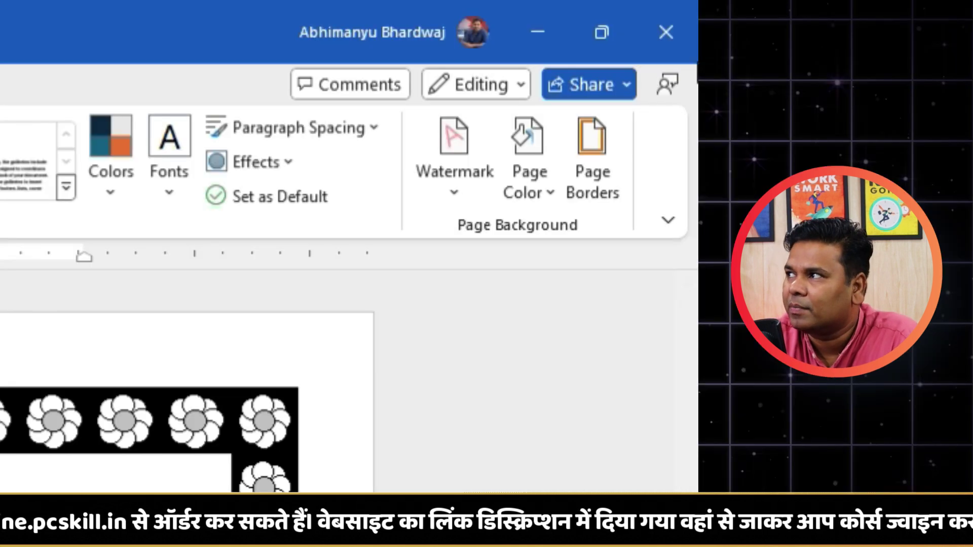
Apply the green and orange block art as the page border with a width of 13 pt
{"action": "left_click", "coordinate": [584, 145]}
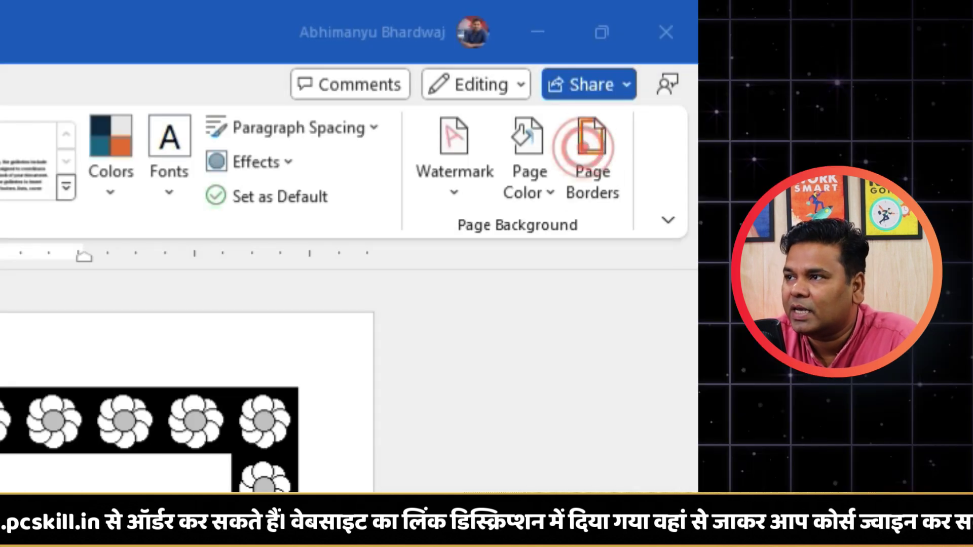
{"action": "left_click", "coordinate": [448, 264]}
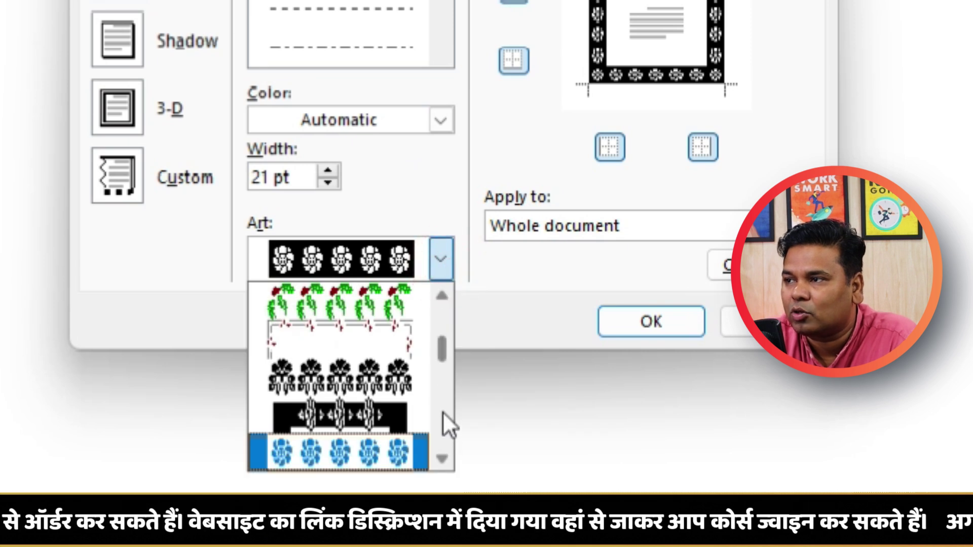
{"action": "left_click_drag", "start_coordinate": [439, 357], "coordinate": [440, 369]}
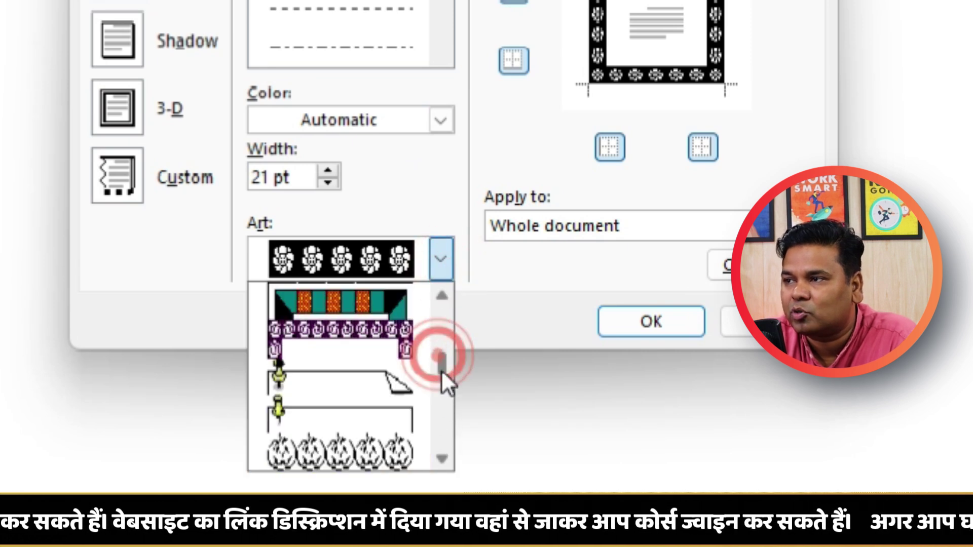
{"action": "left_click", "coordinate": [376, 316]}
{"action": "left_click", "coordinate": [329, 172]}
{"action": "left_click", "coordinate": [328, 171]}
{"action": "left_click", "coordinate": [329, 171]}
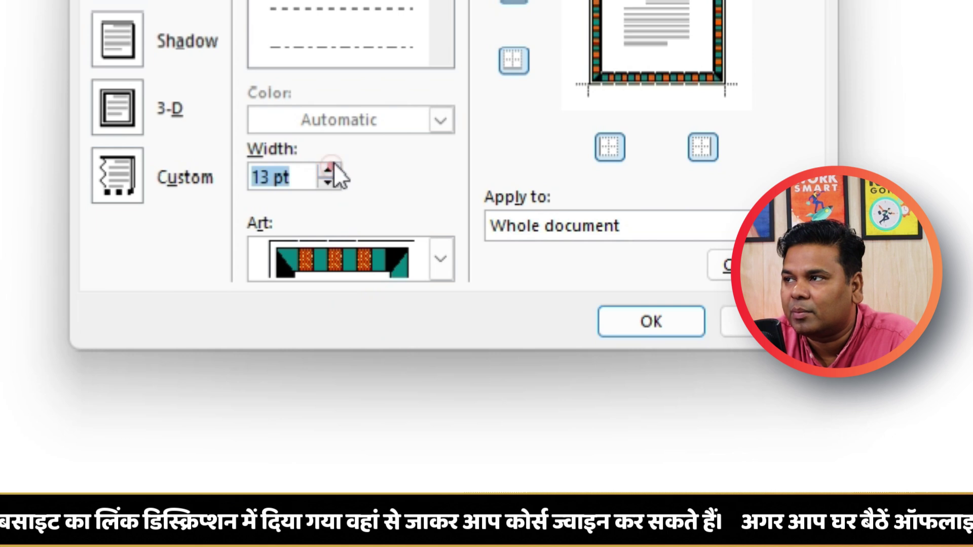
{"action": "left_click", "coordinate": [649, 320]}
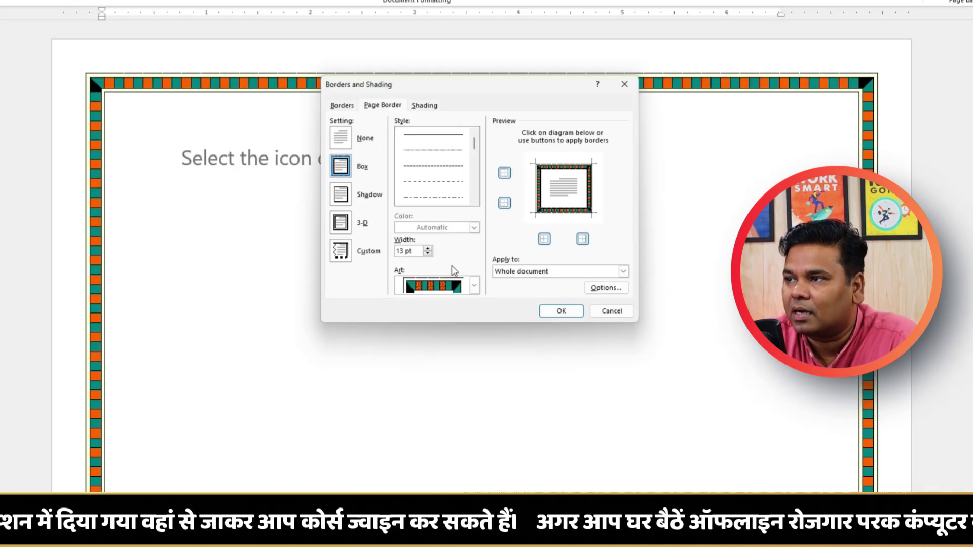
Change the page border art to the interlaced knot pattern at 16 pt and apply it
{"action": "left_click", "coordinate": [474, 285]}
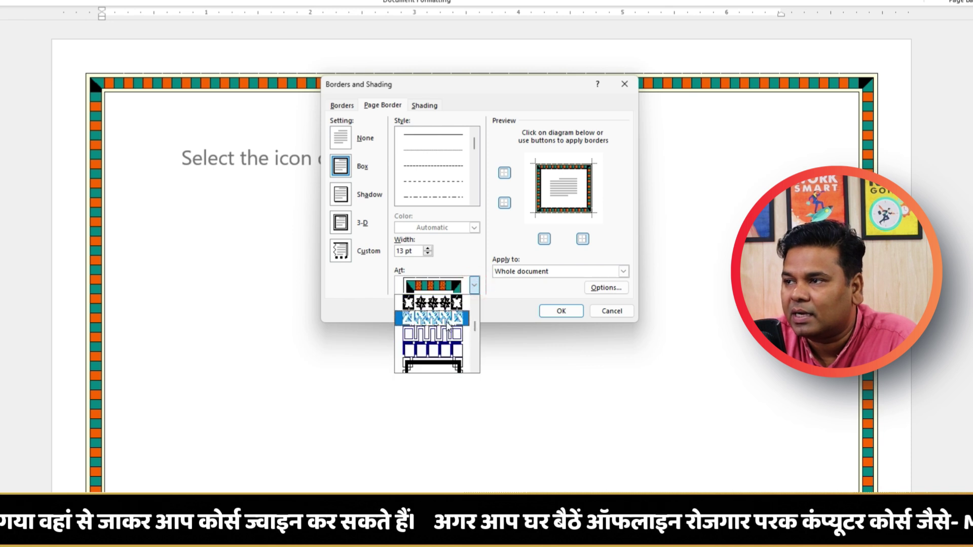
{"action": "left_click", "coordinate": [448, 319]}
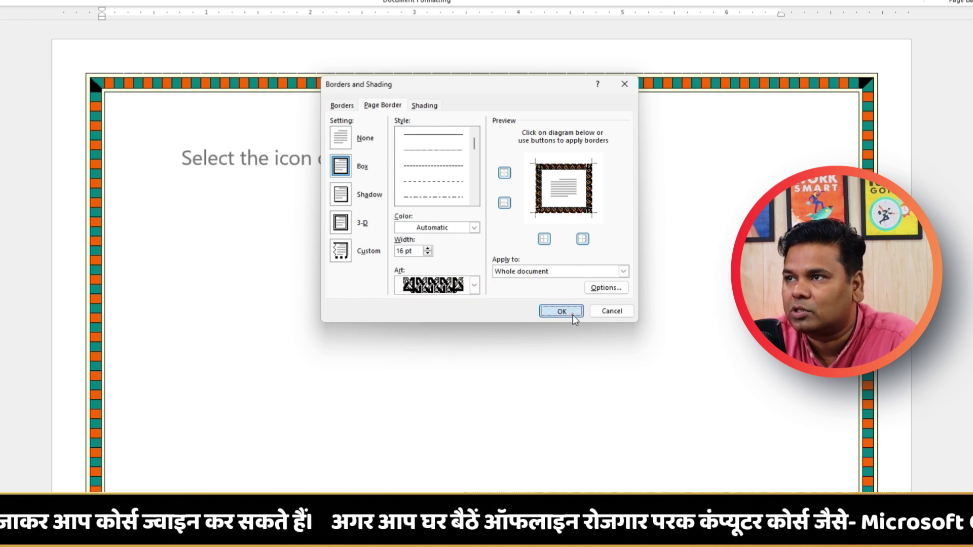
{"action": "left_click", "coordinate": [562, 312]}
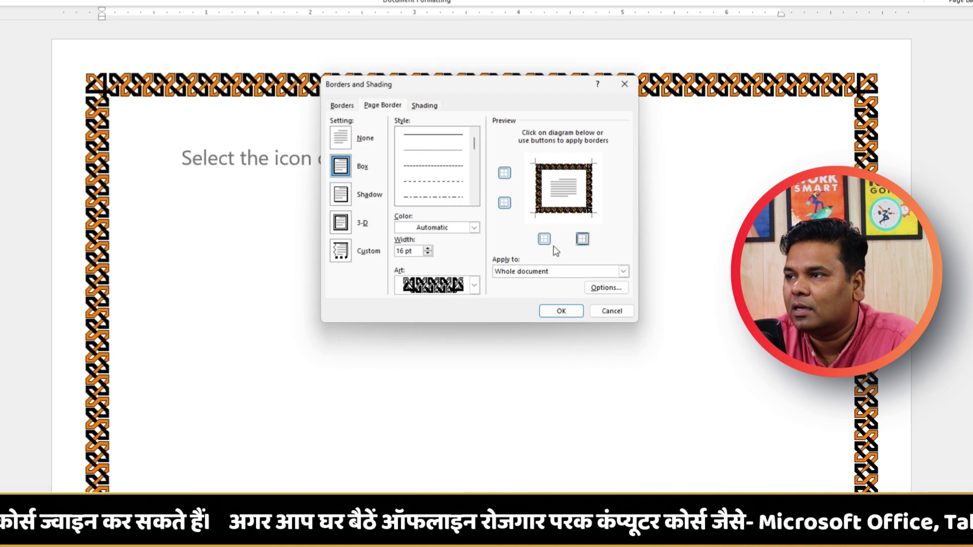
Switch the page border back to the white flowers on a black band
{"action": "left_click", "coordinate": [478, 285]}
{"action": "scroll", "coordinate": [475, 307], "scroll_direction": "down", "scroll_amount": 3}
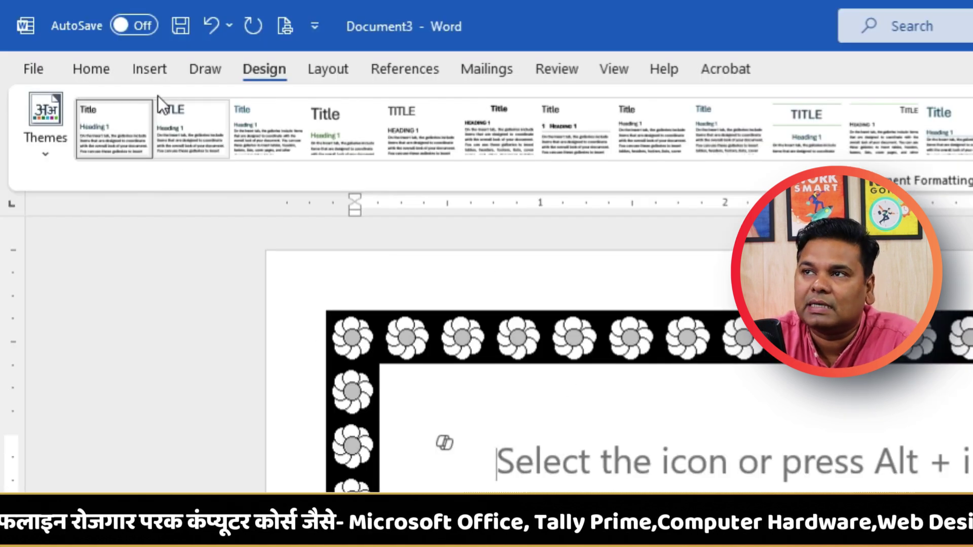
Insert WordArt in the first black style of the third row with the heading SARASWATI VIDYA MANDIR
{"action": "left_click", "coordinate": [155, 73]}
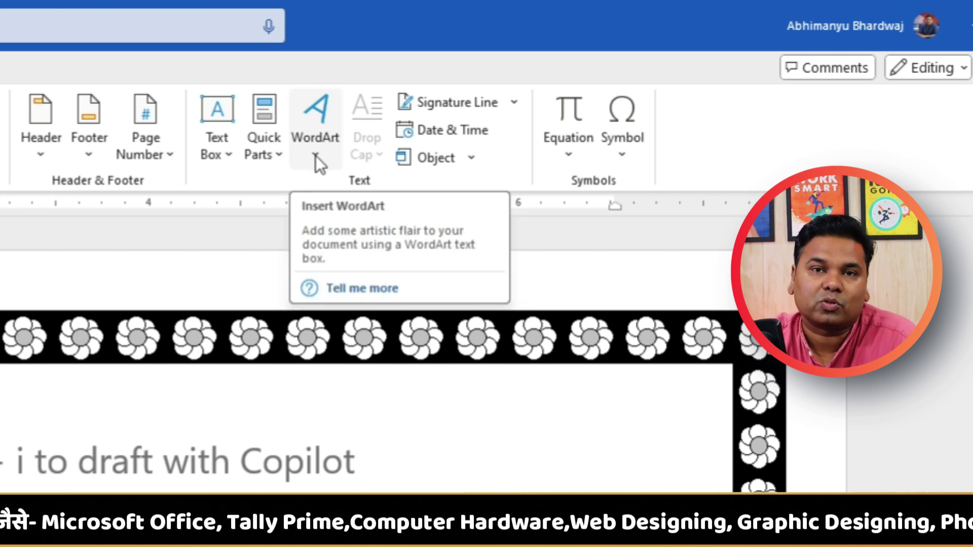
{"action": "left_click", "coordinate": [315, 155]}
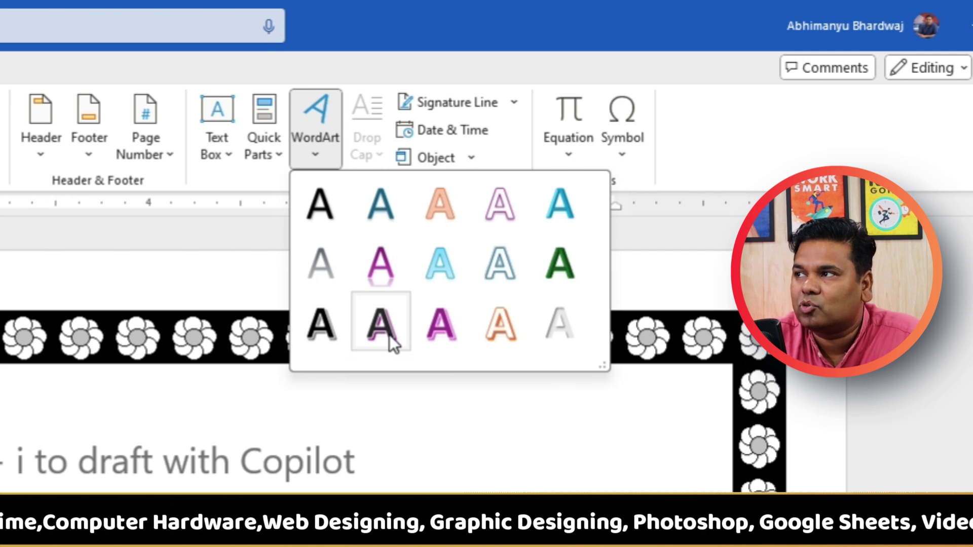
{"action": "left_click", "coordinate": [333, 336]}
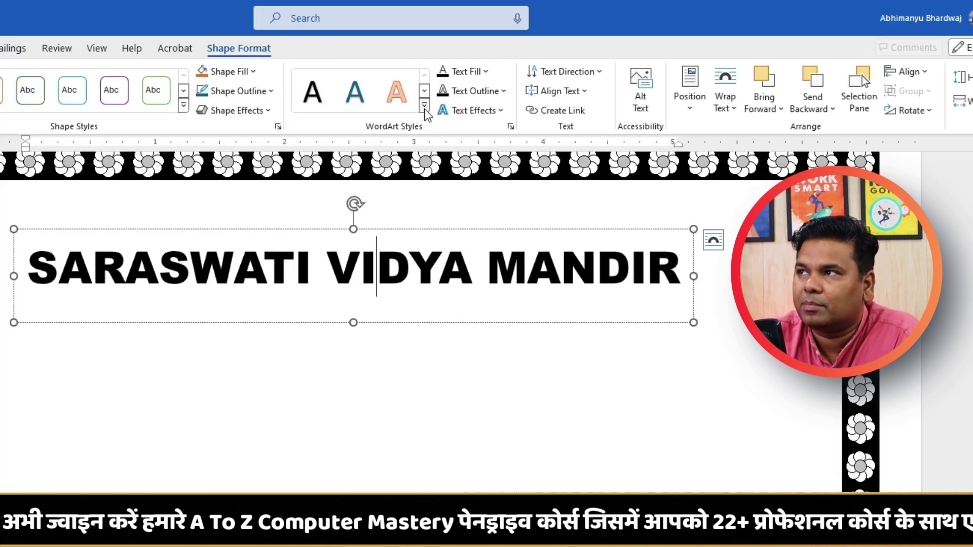
Select the whole heading text and apply the black WordArt style with a grey shadow, first in the third row
{"action": "left_click", "coordinate": [442, 105]}
{"action": "key", "text": "Escape"}
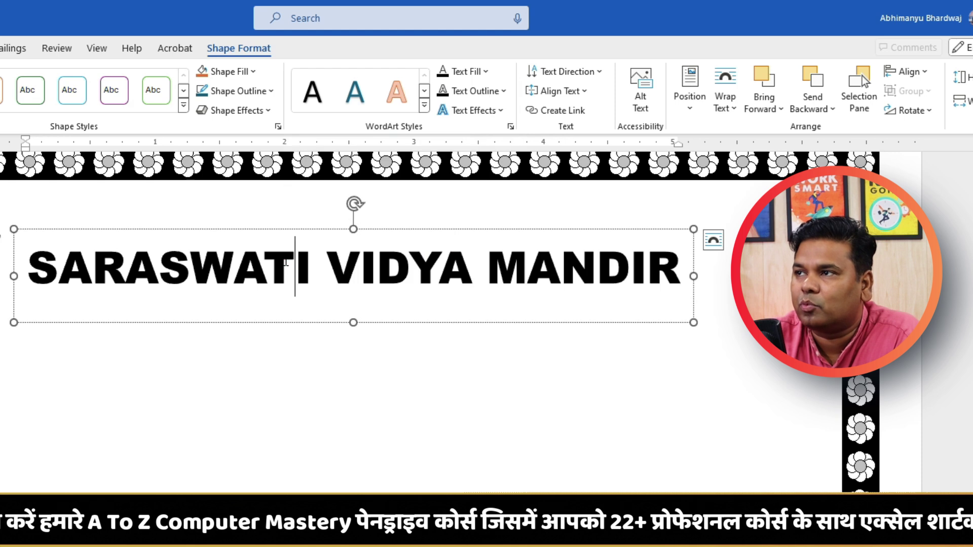
{"action": "double_click", "coordinate": [171, 284]}
{"action": "left_click", "coordinate": [171, 283]}
{"action": "key", "text": "ctrl+a"}
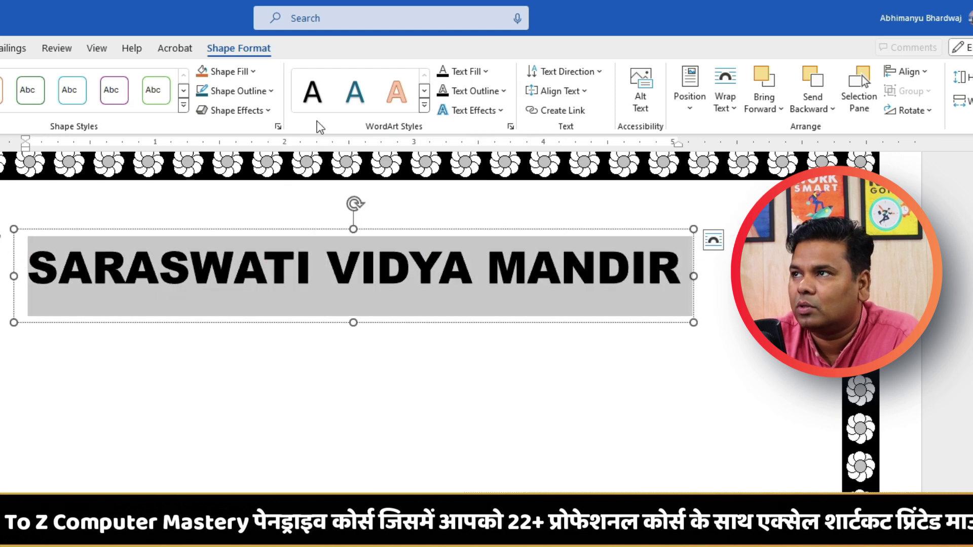
{"action": "left_click", "coordinate": [423, 107]}
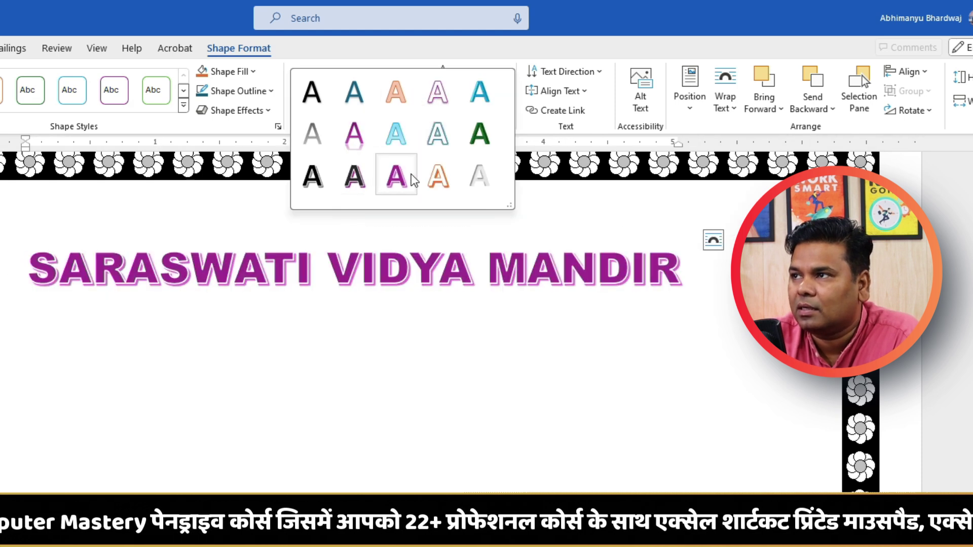
{"action": "left_click", "coordinate": [332, 170]}
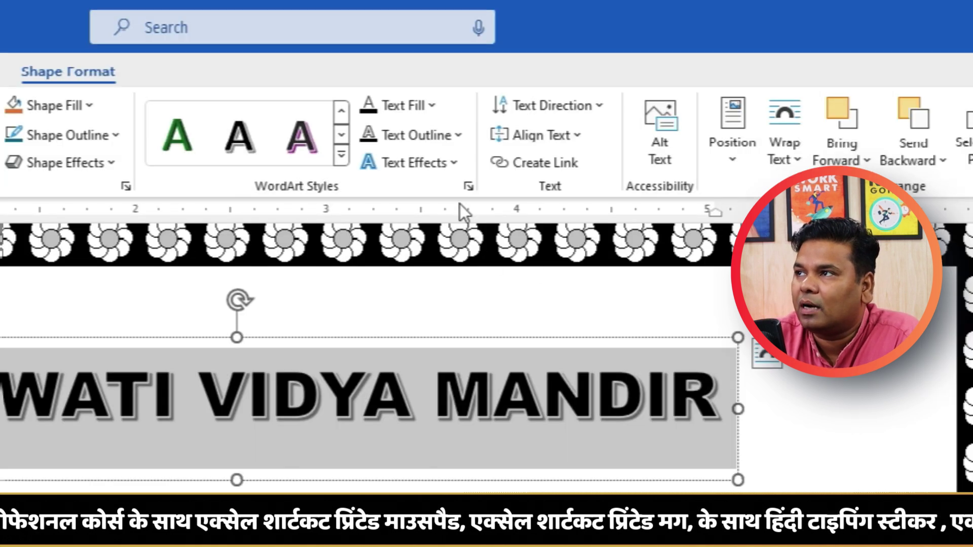
Apply the Arch follow-path transform to the heading and stretch its box downward to make the curve steeper
{"action": "left_click", "coordinate": [458, 164]}
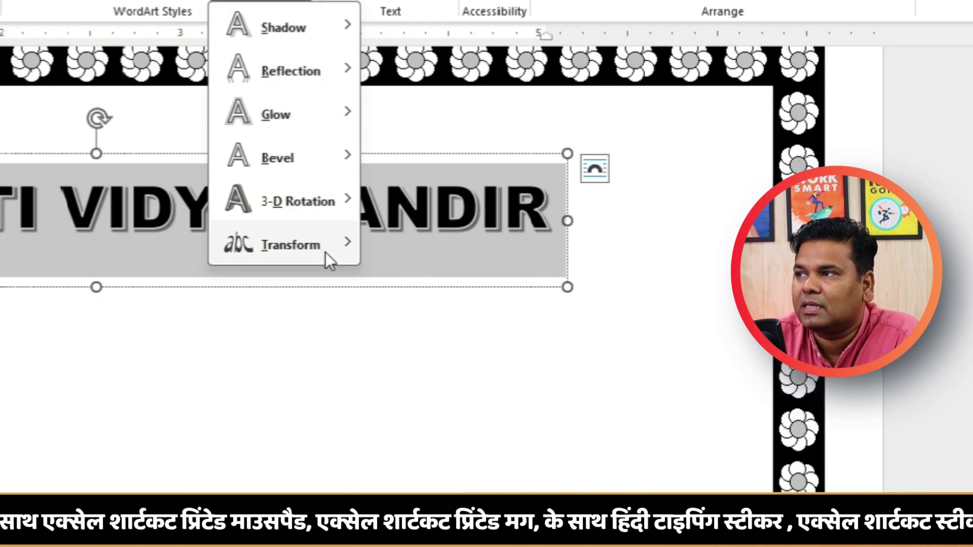
{"action": "mouse_move", "coordinate": [480, 442]}
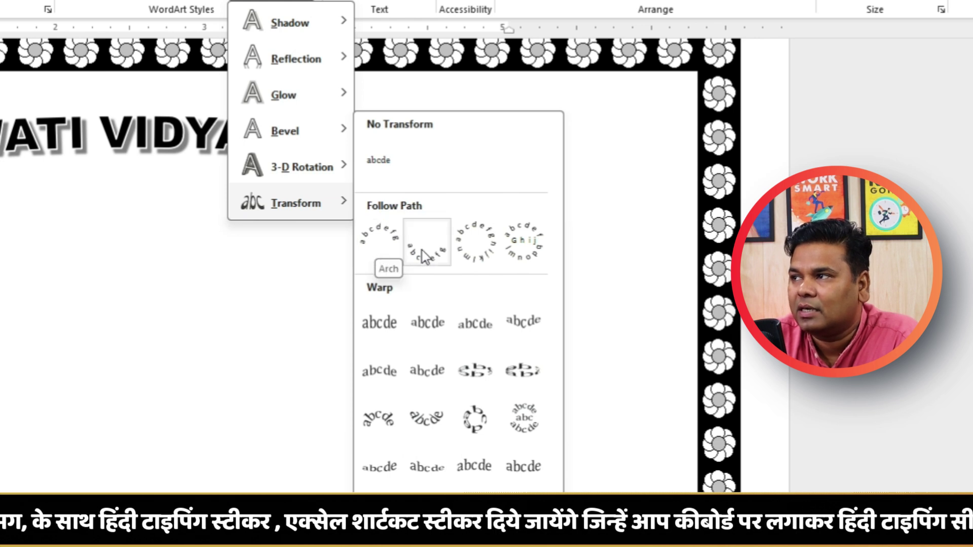
{"action": "left_click", "coordinate": [385, 242]}
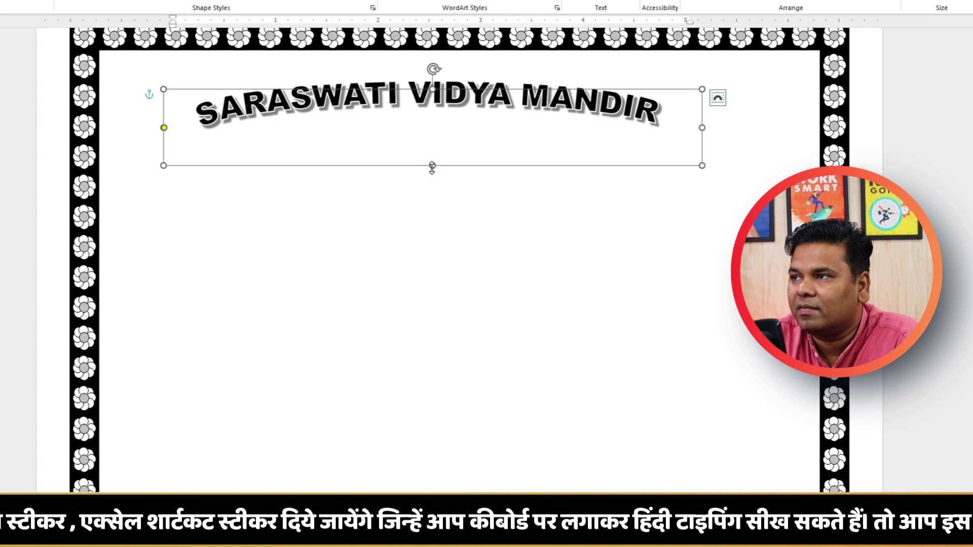
{"action": "left_click_drag", "start_coordinate": [134, 238], "coordinate": [140, 361]}
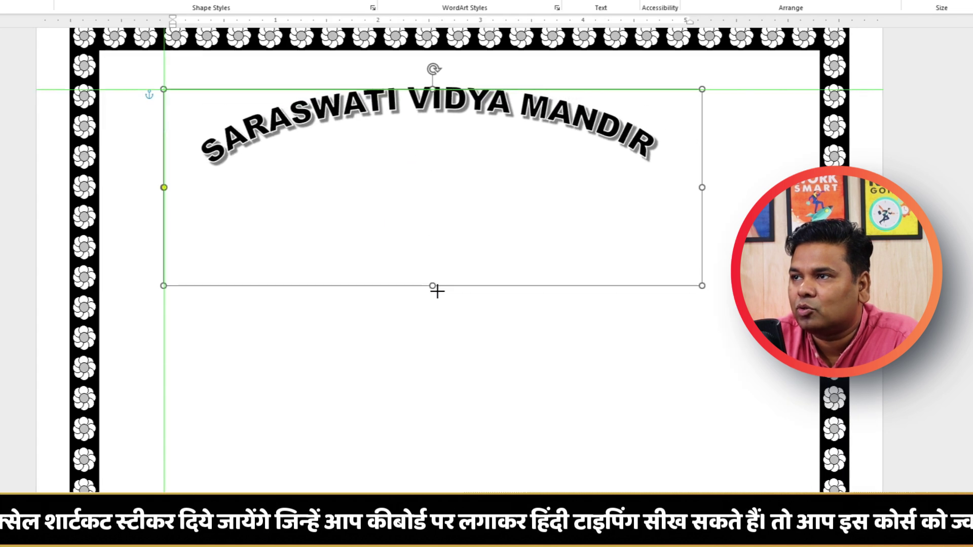